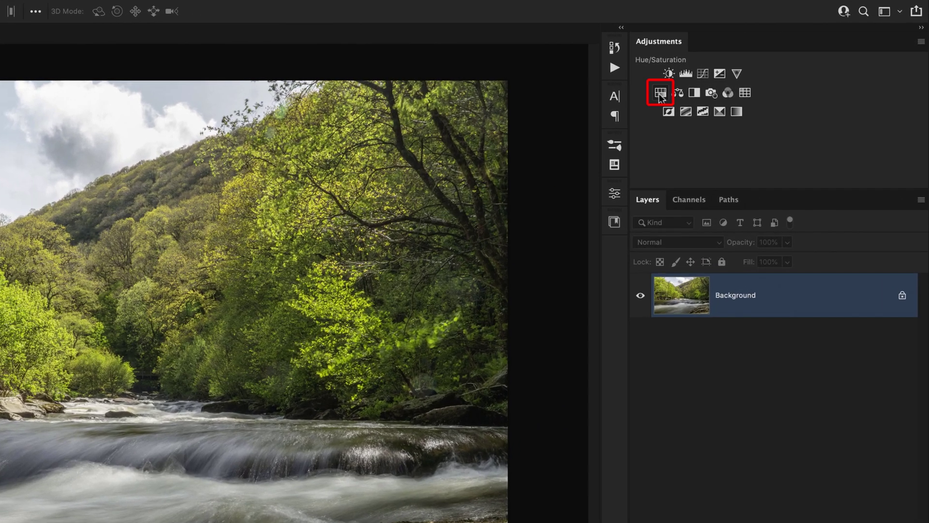
- Add a Hue/Saturation adjustment layer over the river photo and open its colour range list
left_click(738, 89)
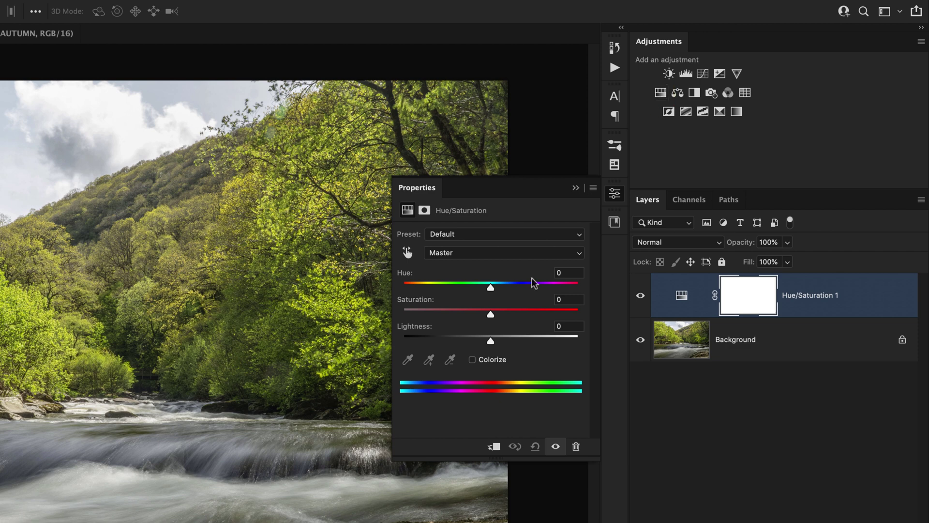
left_click(449, 254)
left_click(449, 252)
left_click(454, 252)
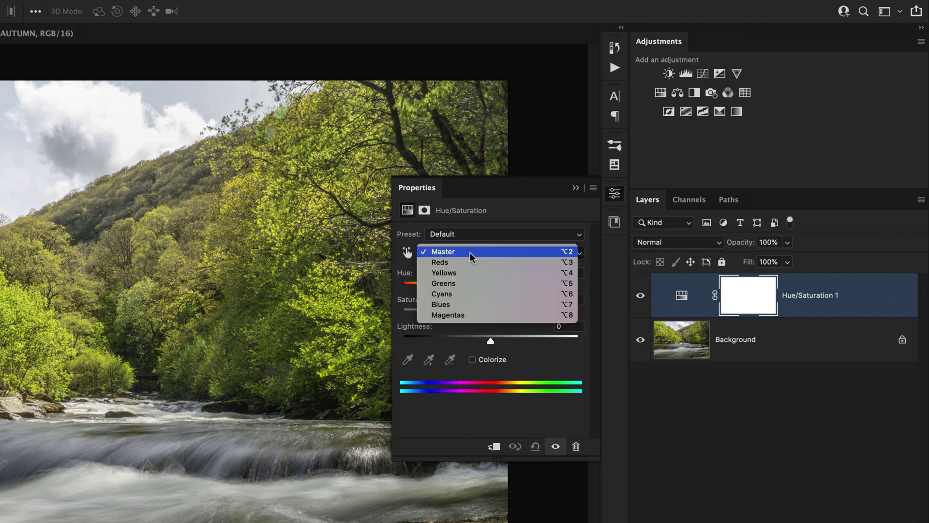
- Choose the Greens range and narrow its hue range with the slider handle
left_click(466, 283)
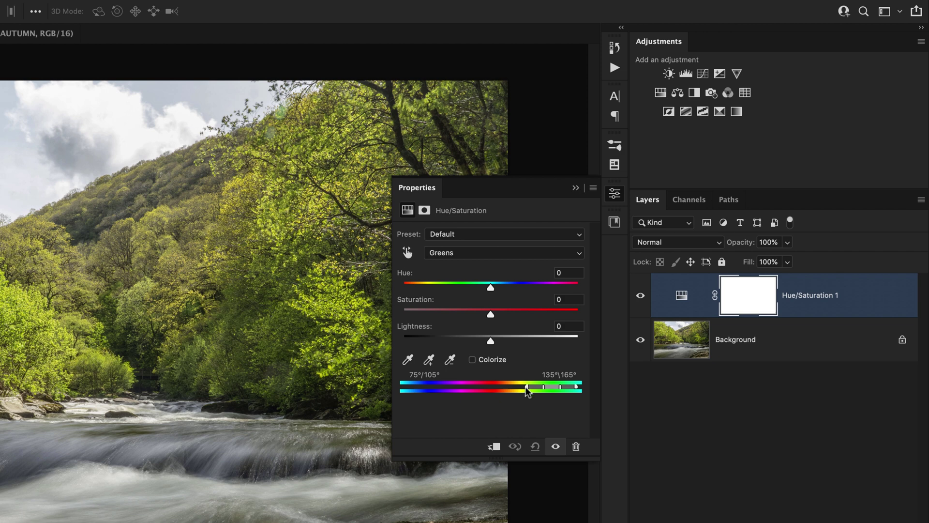
left_click_drag(525, 387, 580, 389)
- Sample the green foliage with Add to Sample, widening Greens to 30°/36°–162°\168°
left_click(432, 363)
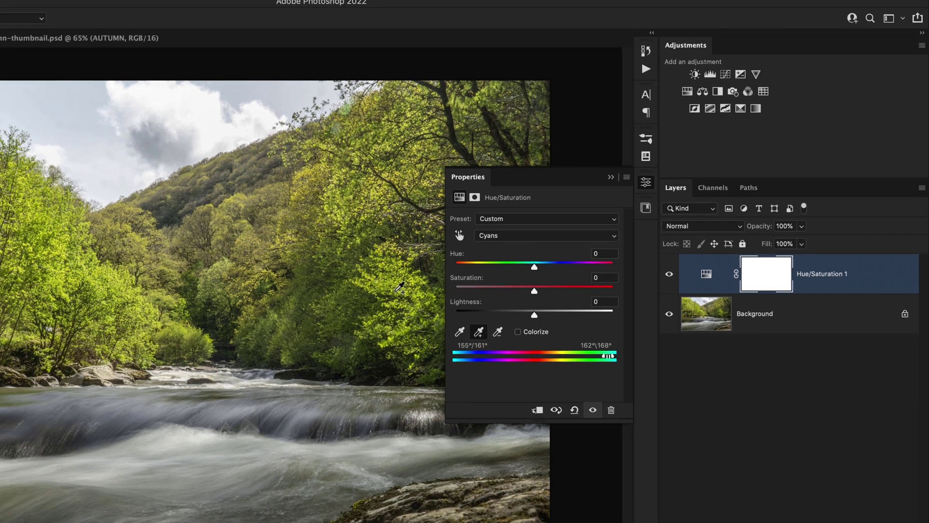
left_click(401, 289)
left_click(401, 290)
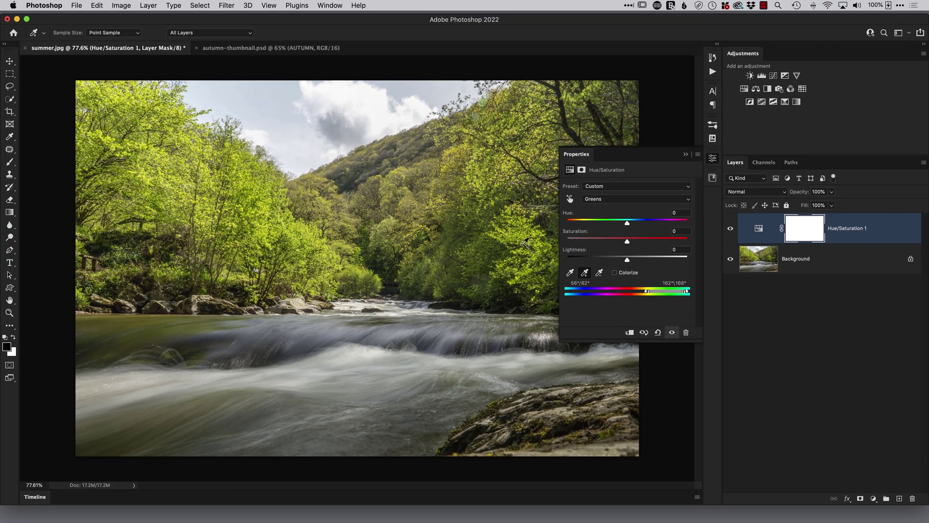
mouse_move(481, 223)
left_mouse_down()
mouse_move(496, 168)
mouse_move(411, 161)
mouse_move(383, 163)
mouse_move(398, 200)
mouse_move(349, 209)
mouse_move(334, 250)
mouse_move(293, 253)
mouse_move(271, 222)
mouse_move(219, 220)
mouse_move(204, 207)
mouse_move(207, 199)
mouse_move(324, 209)
mouse_move(382, 185)
mouse_move(435, 180)
mouse_move(457, 189)
mouse_move(467, 241)
mouse_move(500, 233)
left_mouse_up()
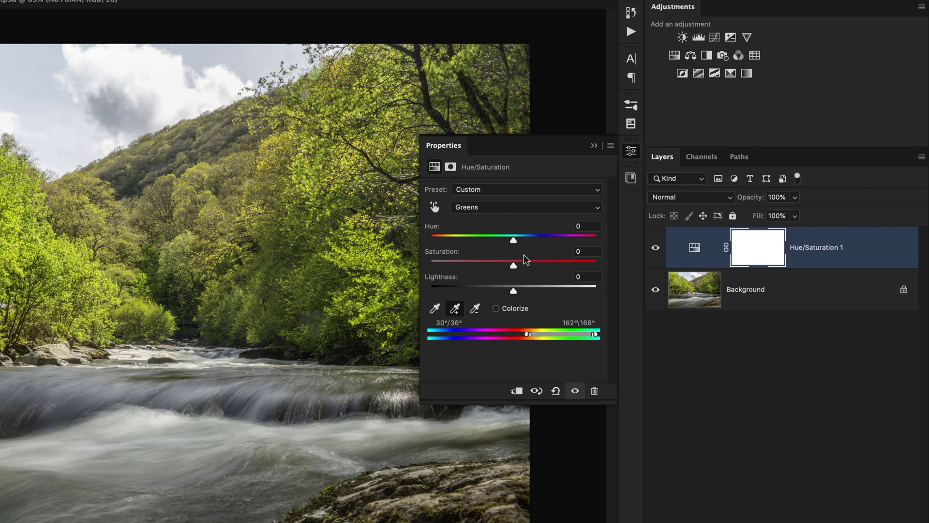
- Shift the Greens hue to -26, compare against the original, then close Properties
left_click_drag(513, 242, 500, 241)
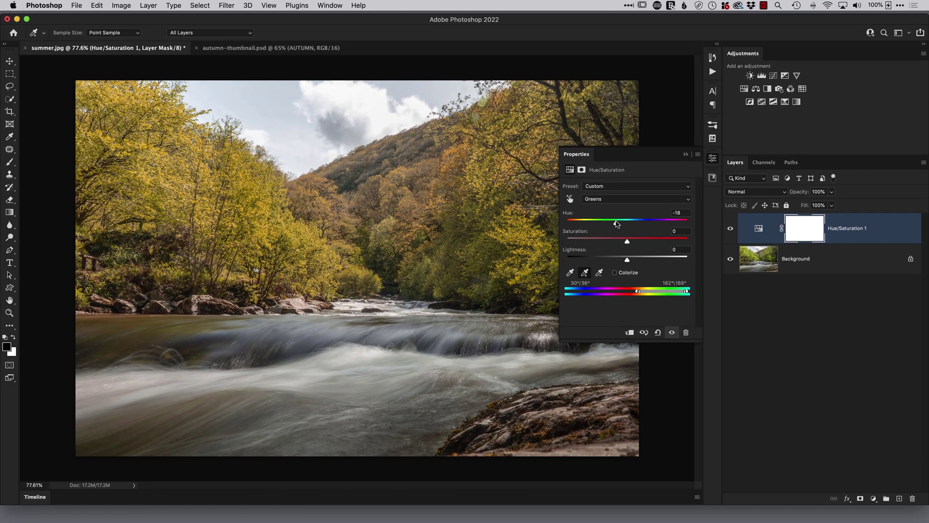
mouse_move(616, 224)
left_mouse_down()
mouse_move(595, 222)
mouse_move(611, 223)
left_mouse_up()
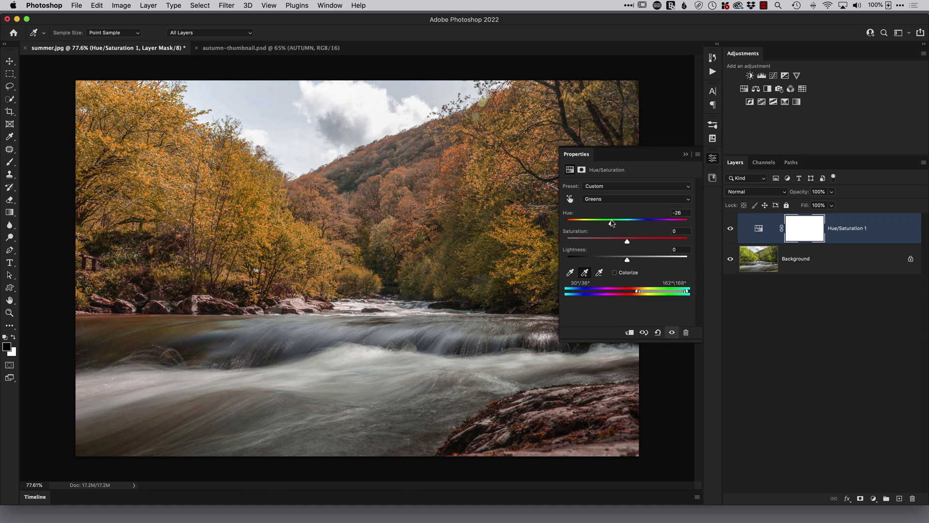
left_click(671, 333)
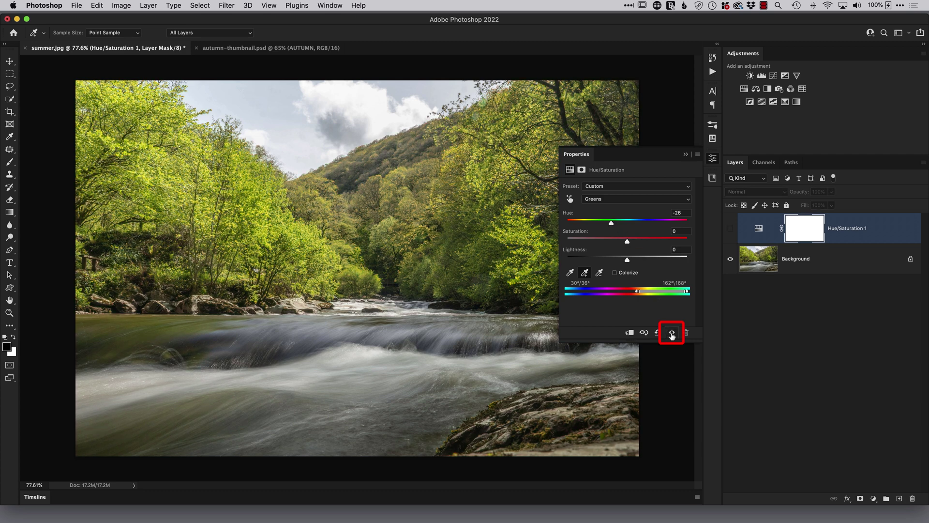
left_click(672, 333)
left_click(671, 333)
left_click(671, 333)
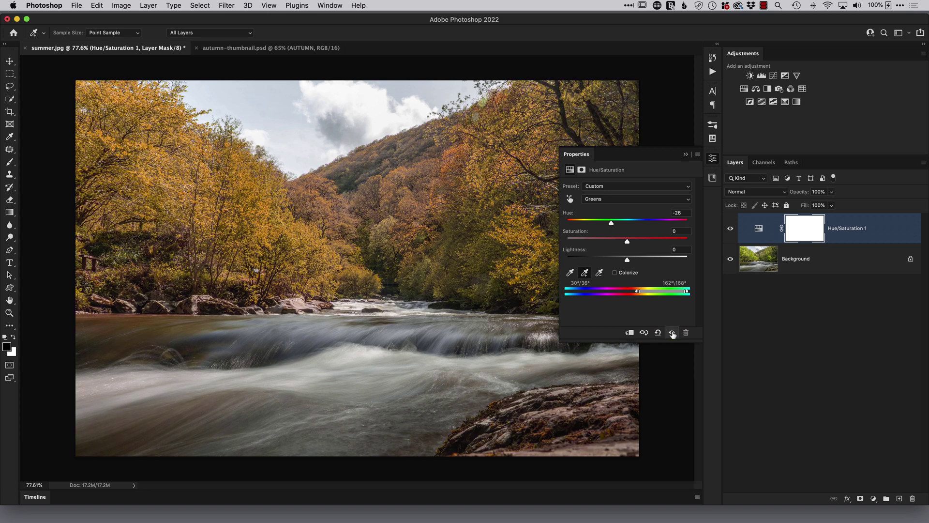
left_click(713, 158)
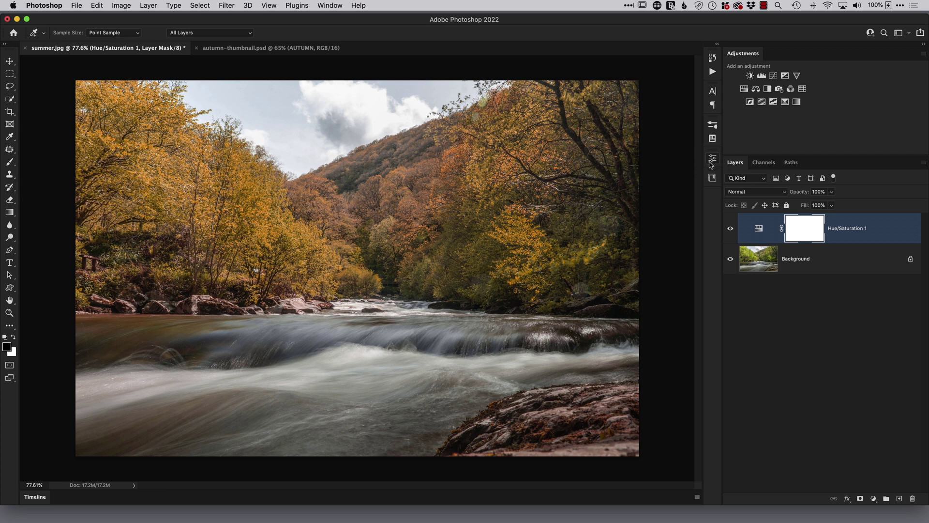
- Duplicate the Background layer with Cmd+J and rename the copy 'dreamy glow'
left_click(758, 258)
key("v")
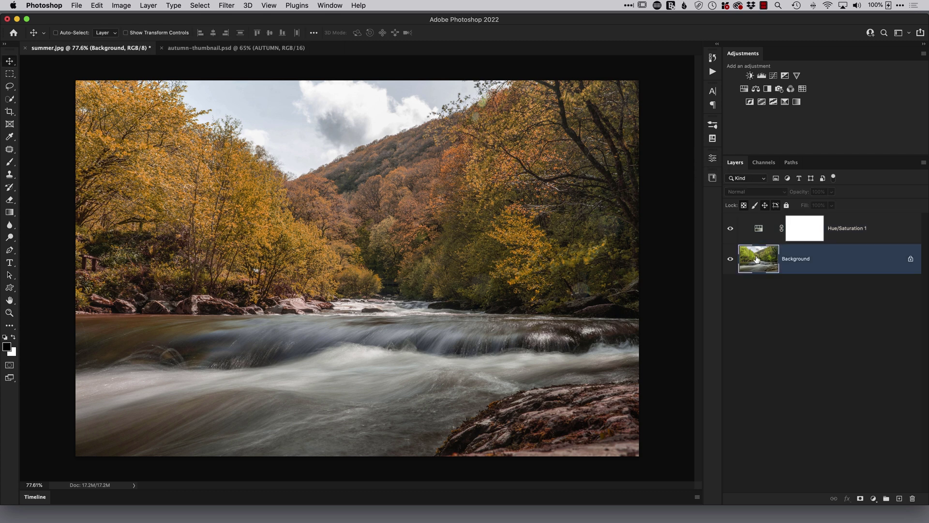
key("super")
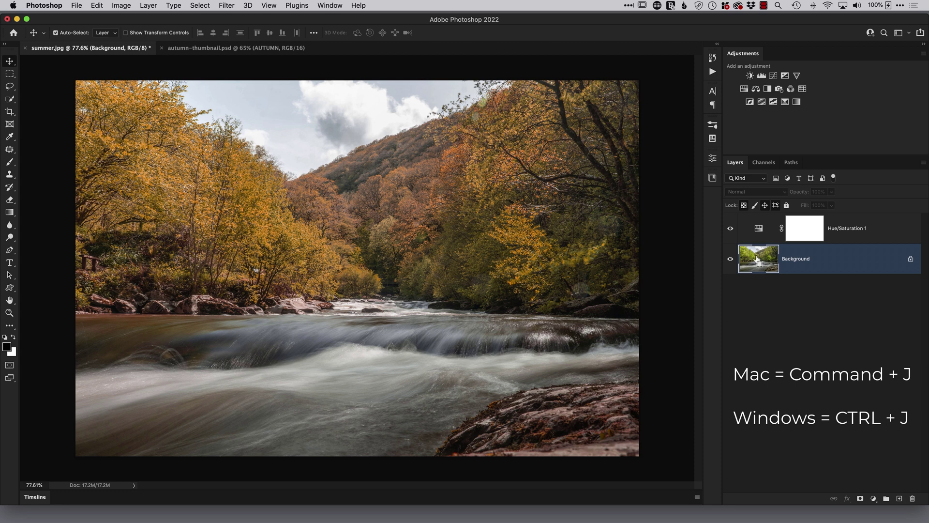
key("super+j")
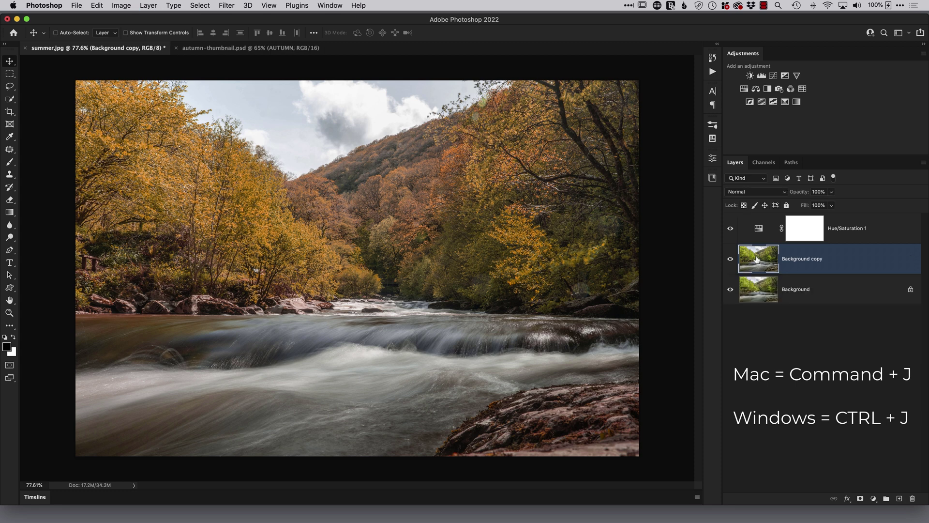
double_click(801, 259)
type("dr")
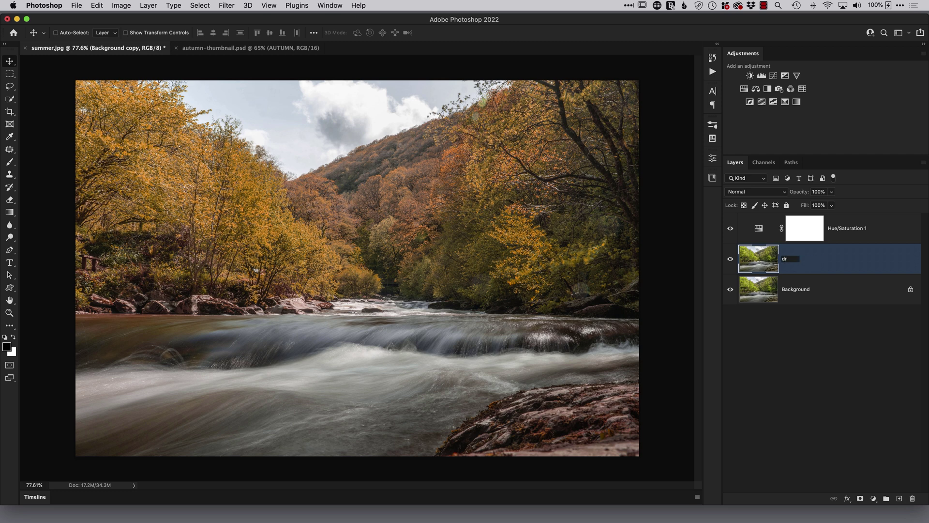
type("eamy glow")
key("Return")
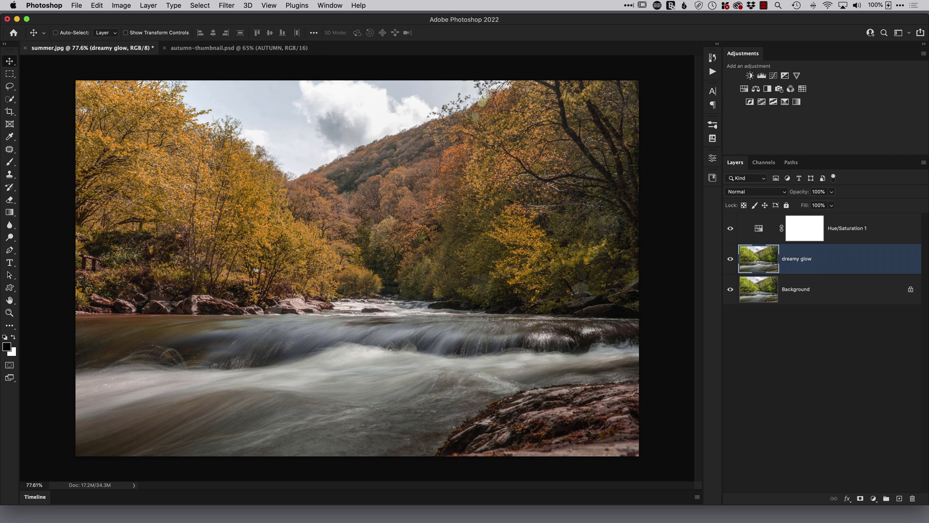
left_click(222, 6)
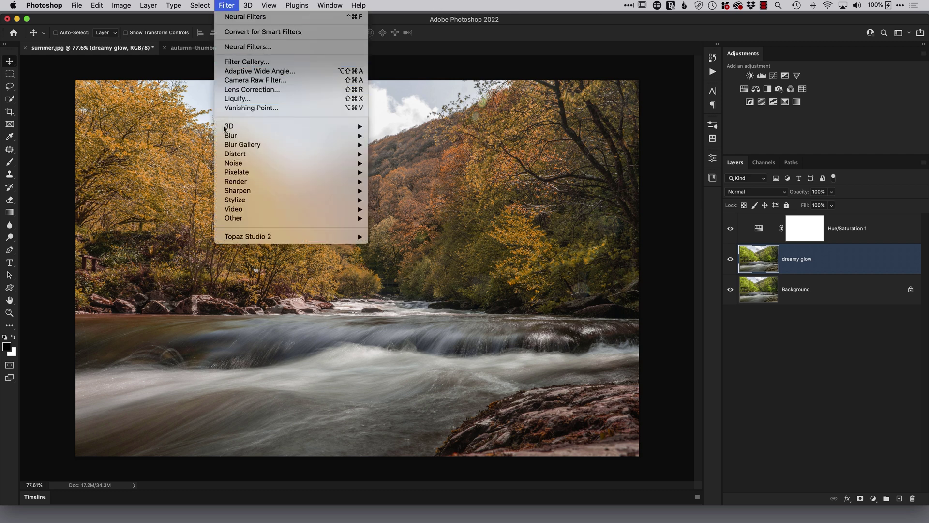
- Apply a 60-pixel Gaussian Blur to the dreamy glow layer
mouse_move(224, 136)
left_click(401, 172)
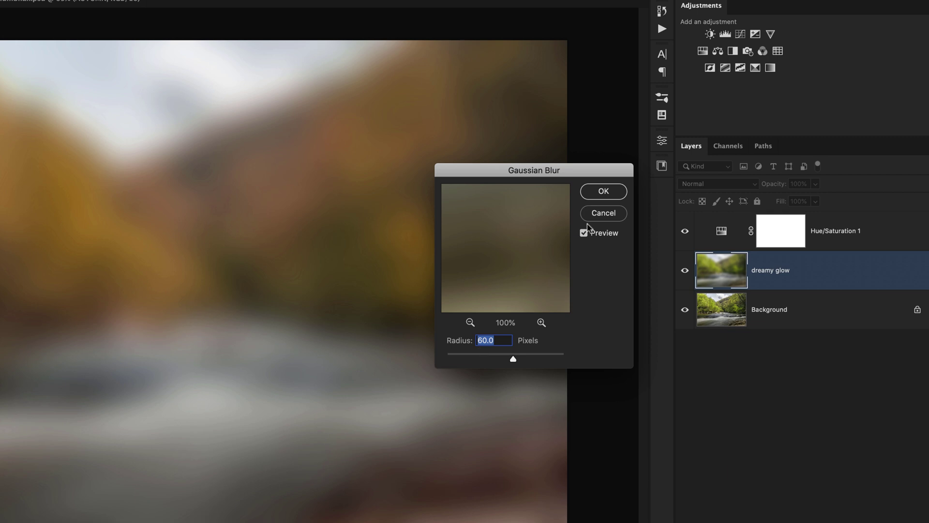
left_click(605, 193)
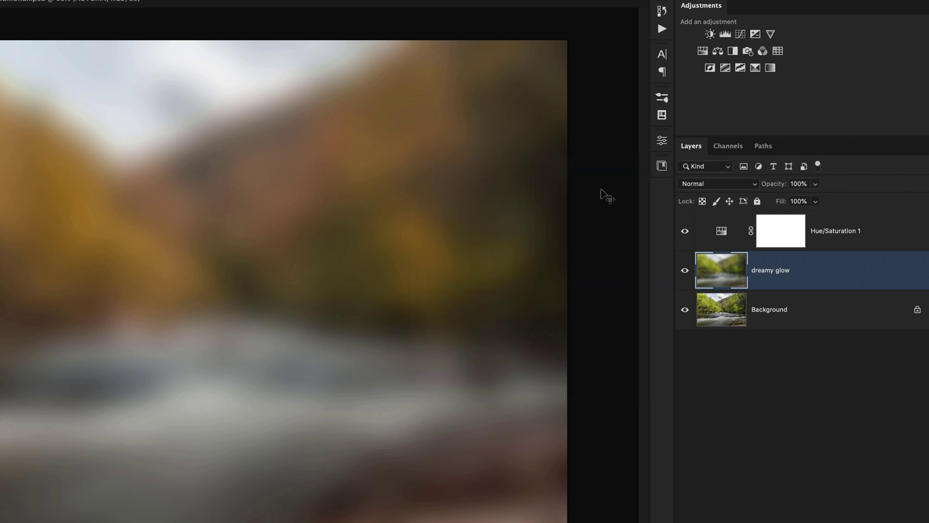
- Set the dreamy glow layer's blend mode to Soft Light and toggle it to compare
left_click(710, 184)
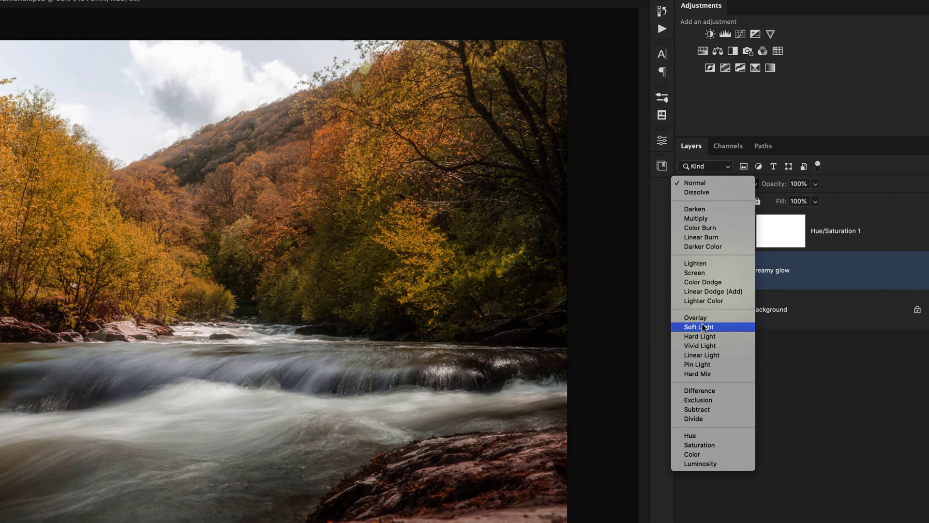
left_click(701, 326)
left_click(685, 271)
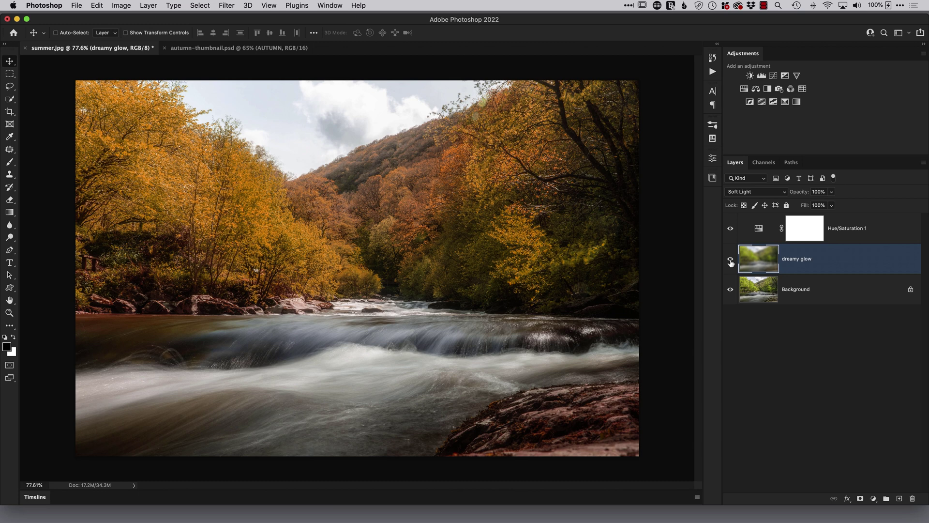
left_click(731, 260)
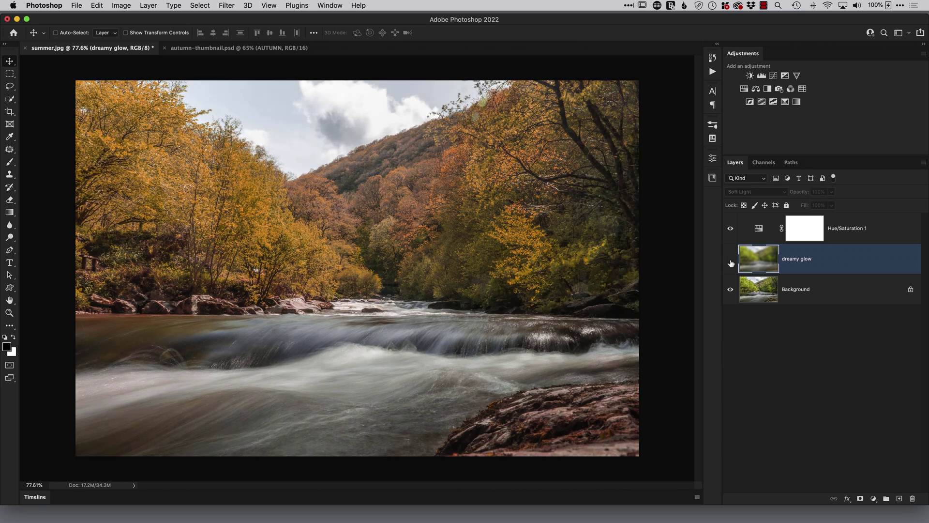
left_click(730, 261)
left_click(731, 262)
left_click(730, 261)
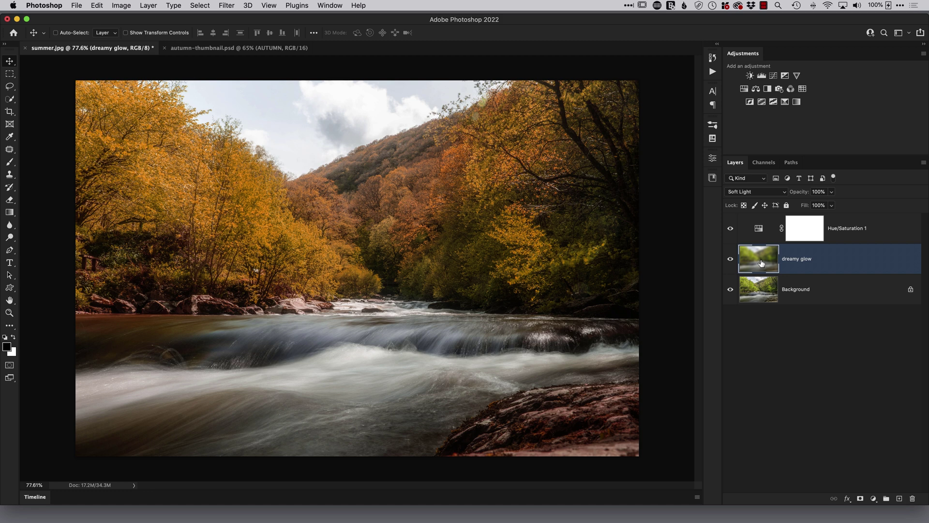
- Lower dreamy glow to 60% opacity and toggle its visibility to compare
key("6")
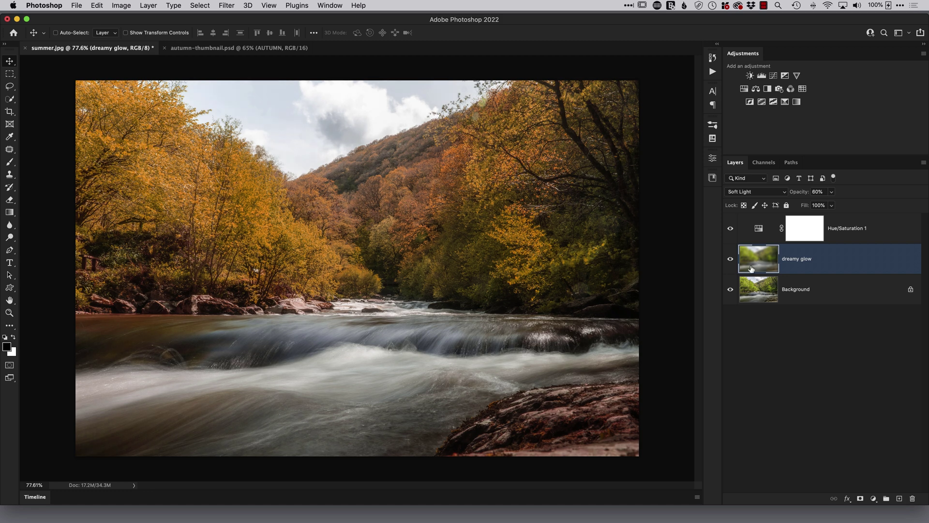
left_click(730, 261)
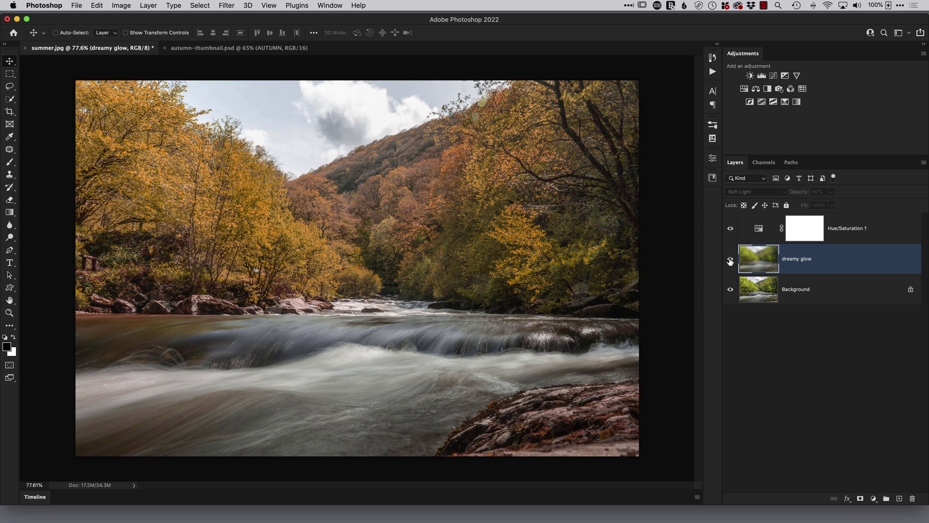
left_click(730, 261)
left_click(730, 261)
left_click(730, 261)
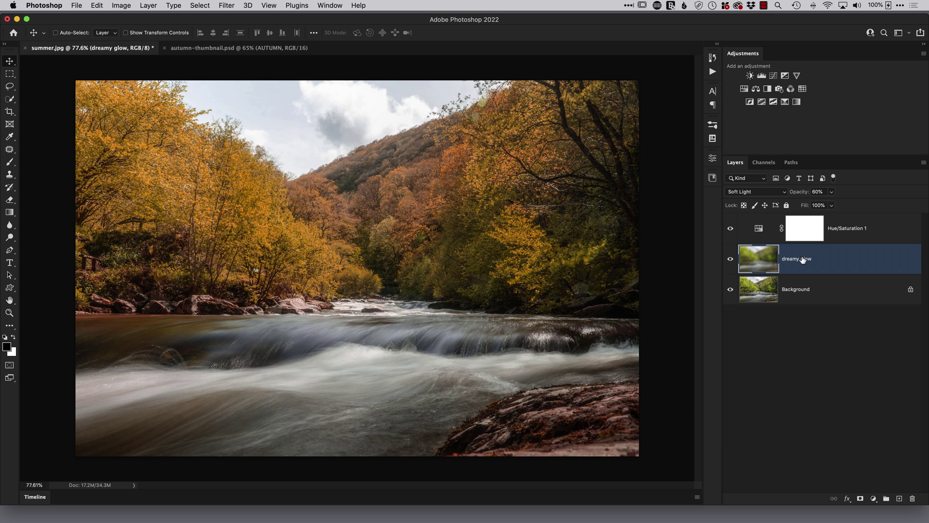
left_click(894, 231, "shift")
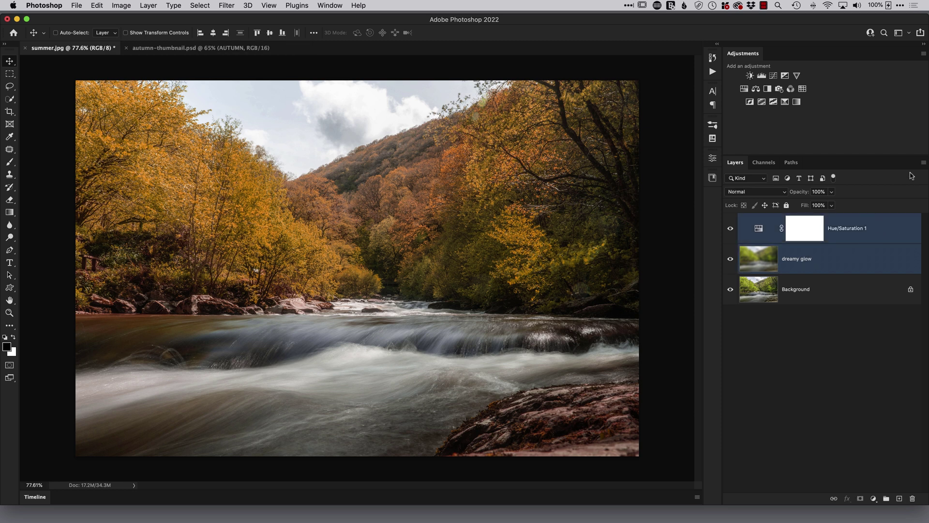
- Group the selected layers as '1', hide the group, and select the Background layer
left_click(923, 163)
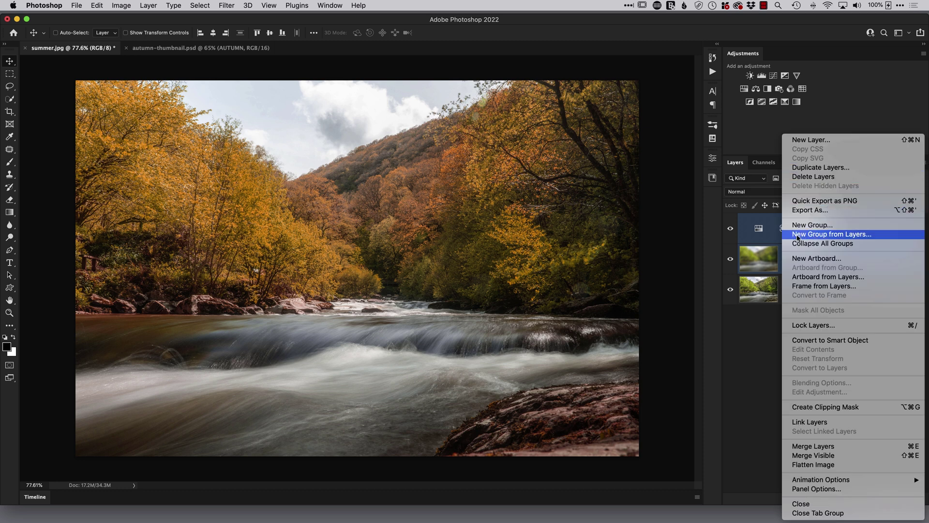
left_click(838, 235)
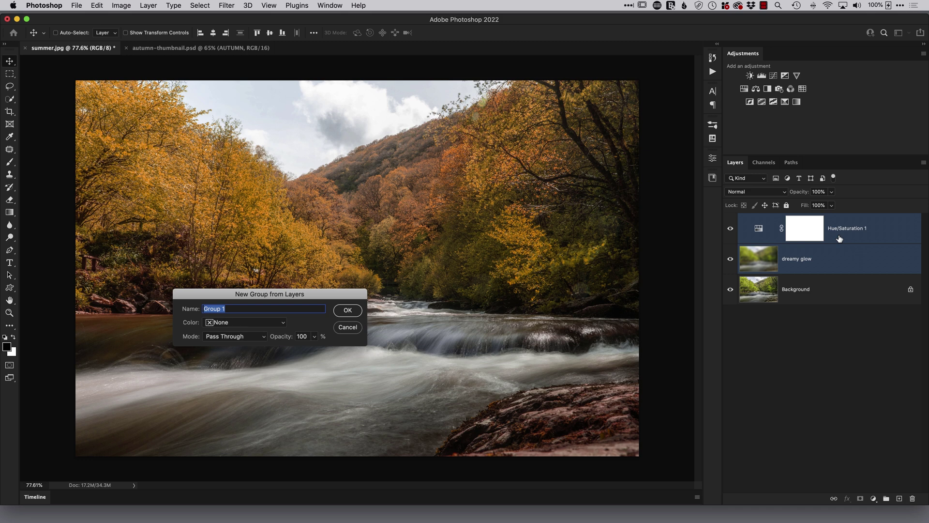
type("1")
key("Return")
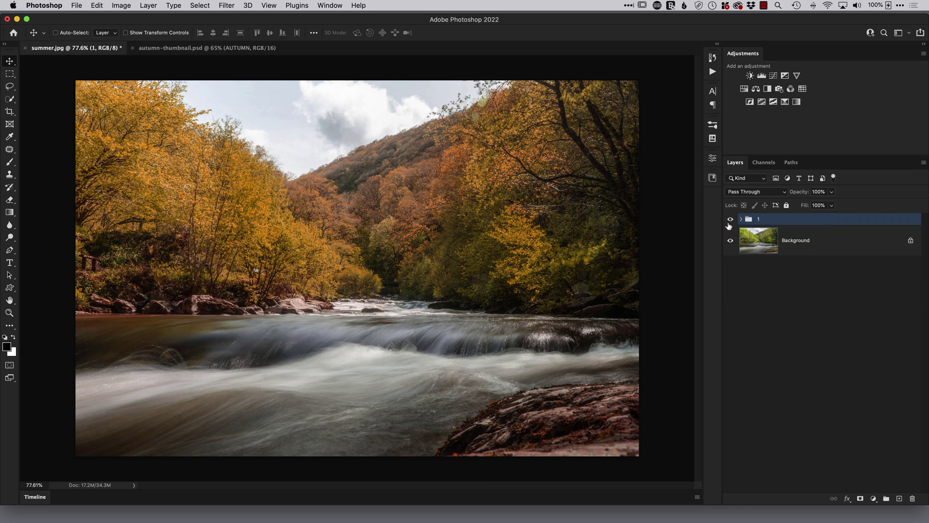
left_click(730, 220)
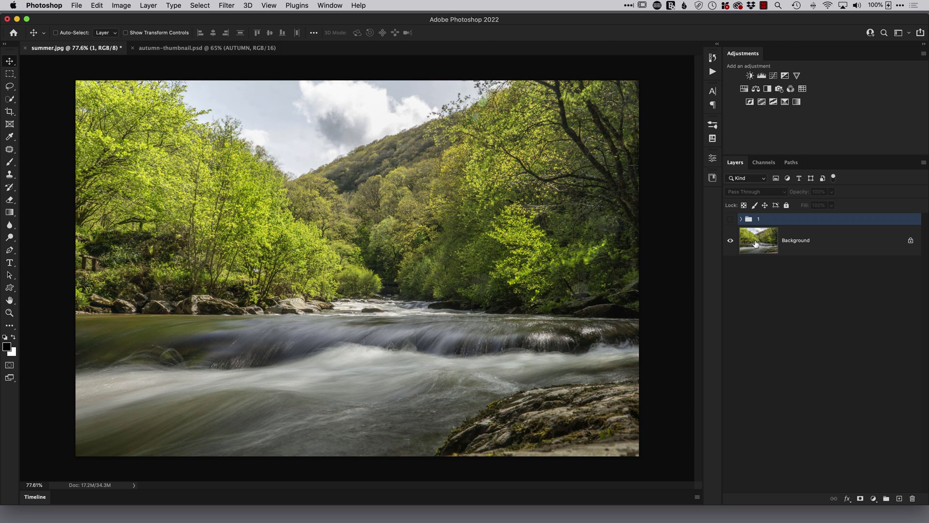
left_click(755, 244)
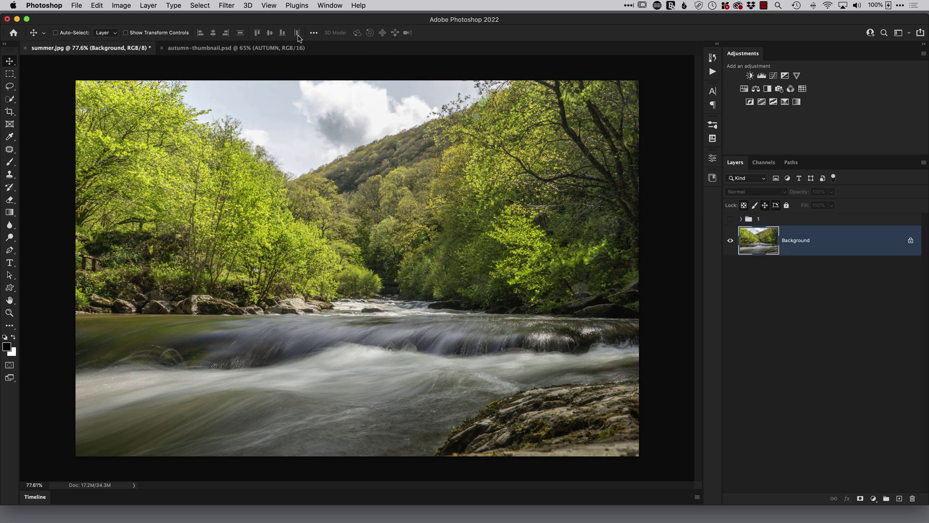
left_click(226, 5)
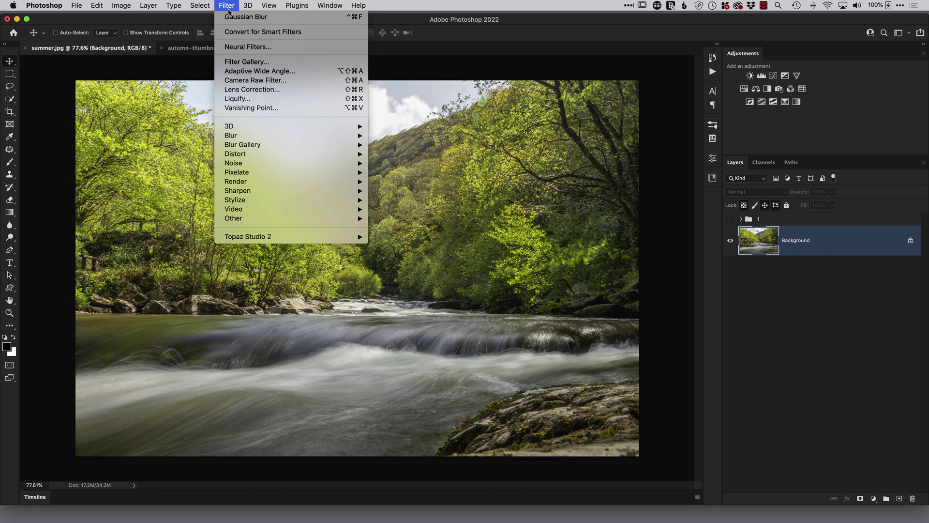
- Open Neural Filters and scroll the list down to Landscape Mixer in the Beta section
left_click(274, 47)
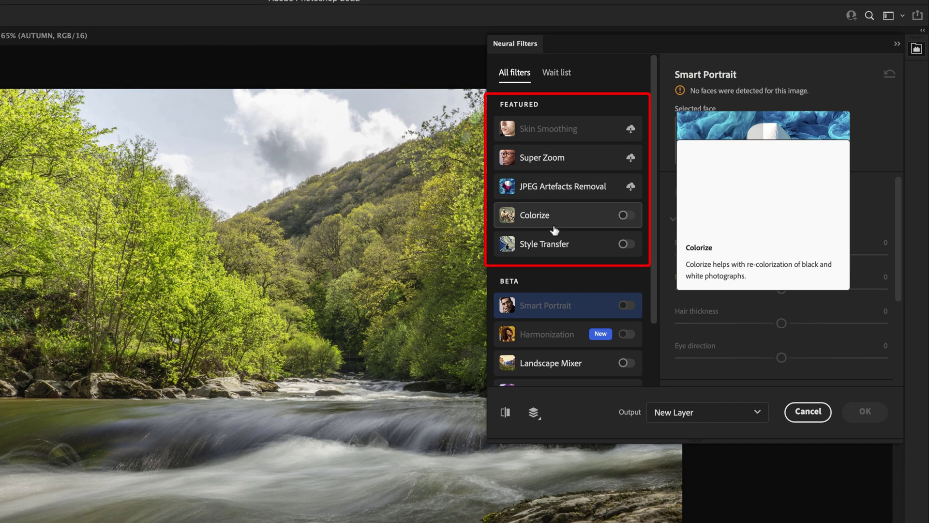
mouse_move(518, 311)
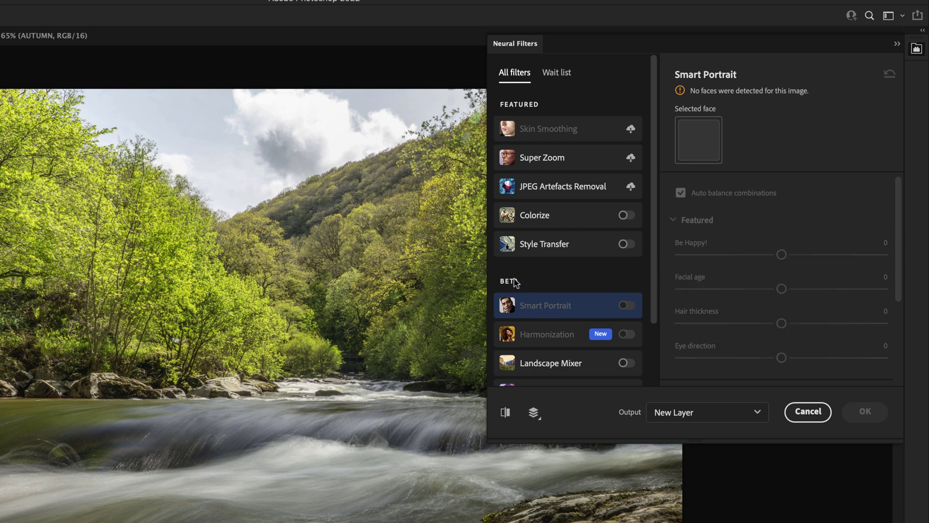
left_click_drag(657, 270, 653, 333)
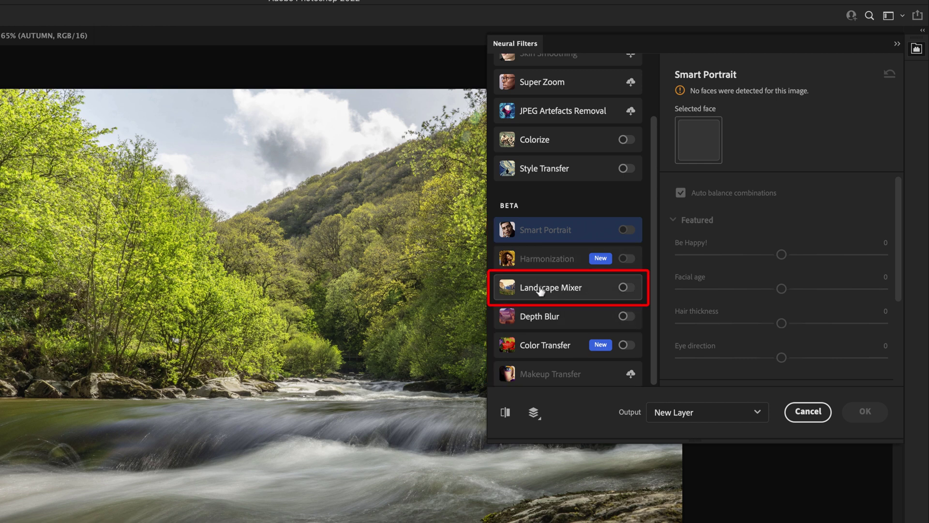
- Apply Landscape Mixer with Autumn at 39, output to a new layer
left_click(624, 288)
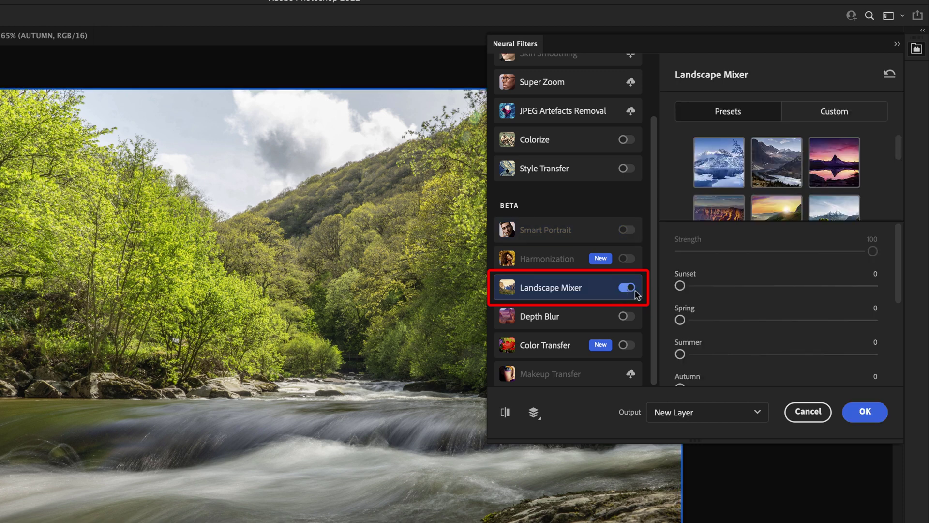
left_click_drag(901, 240, 897, 265)
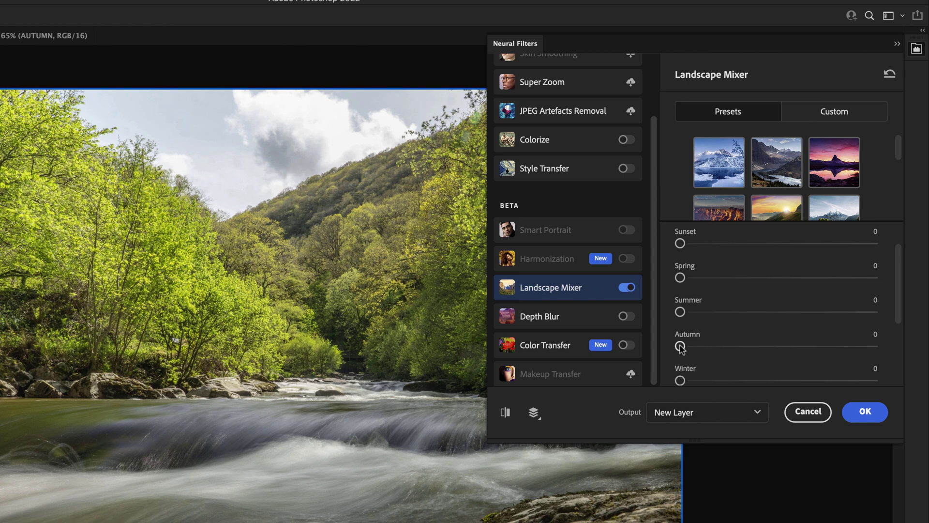
left_click_drag(679, 346, 751, 347)
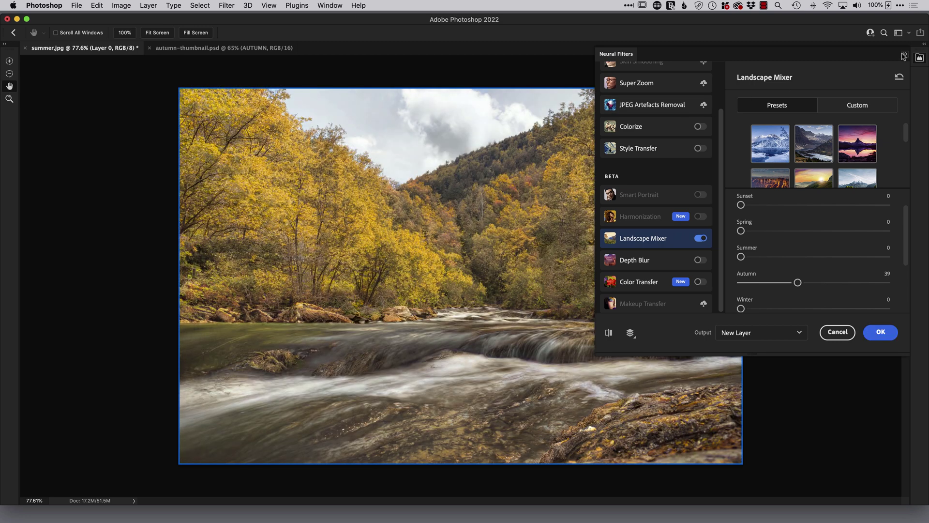
left_click(903, 56)
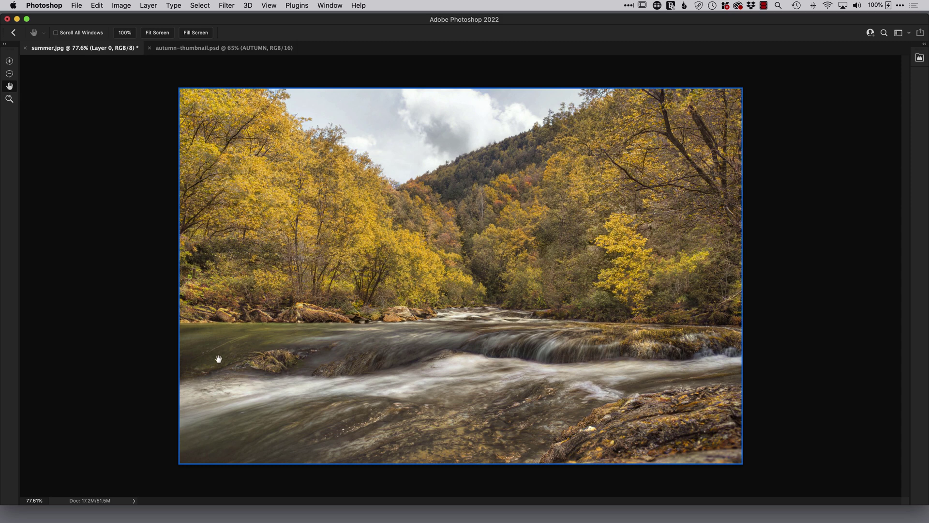
left_click(919, 59)
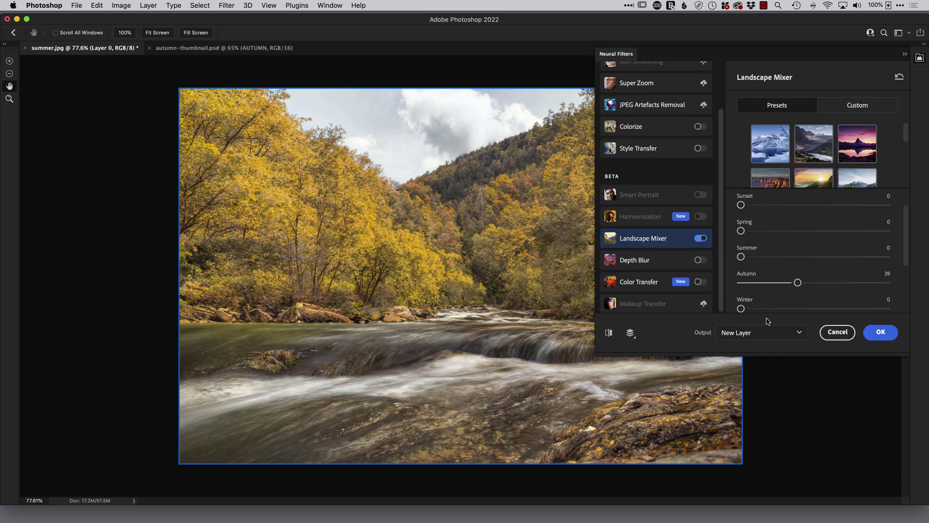
left_click(745, 334)
left_click(733, 364)
left_click(880, 333)
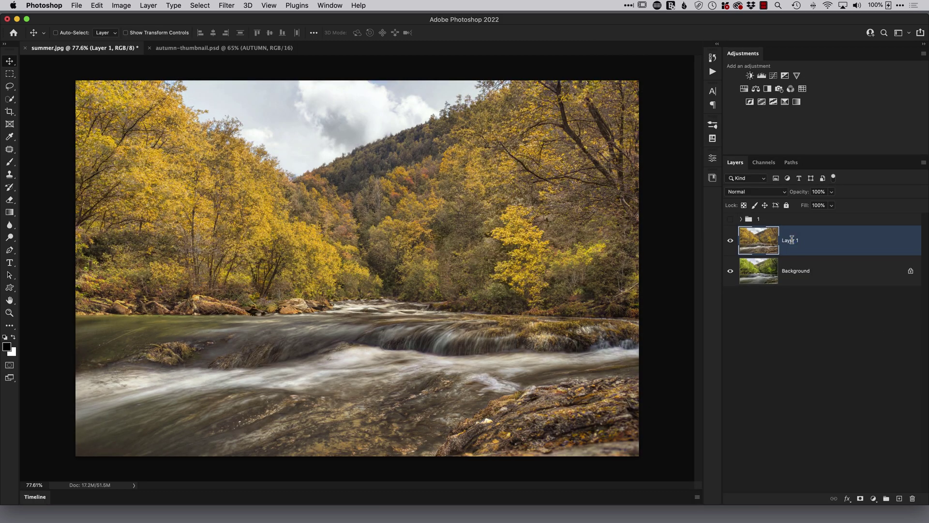
- Rename the new Landscape Mixer layer to '2'
double_click(792, 240)
type("2")
key("Return")
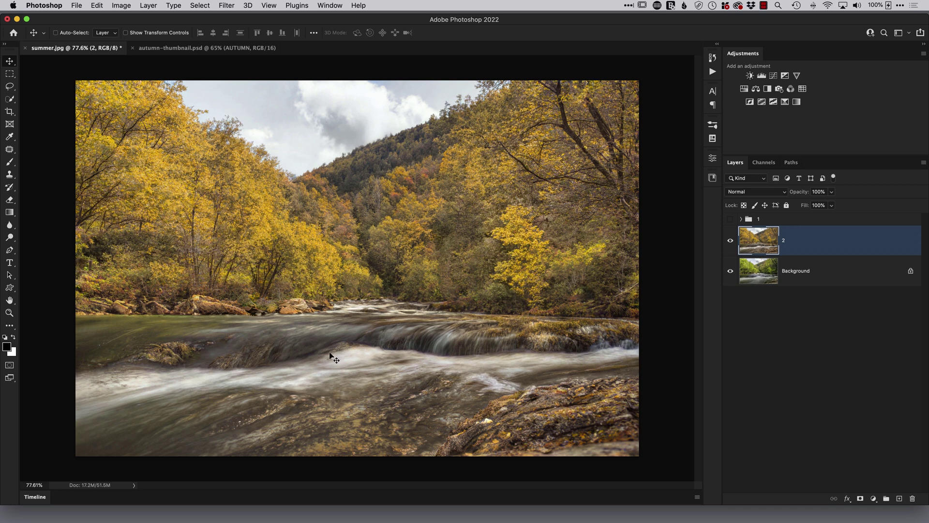
- Zoom into the river and toggle layer 2 repeatedly to compare autumn against the summer original
left_click_drag(195, 362, 211, 364)
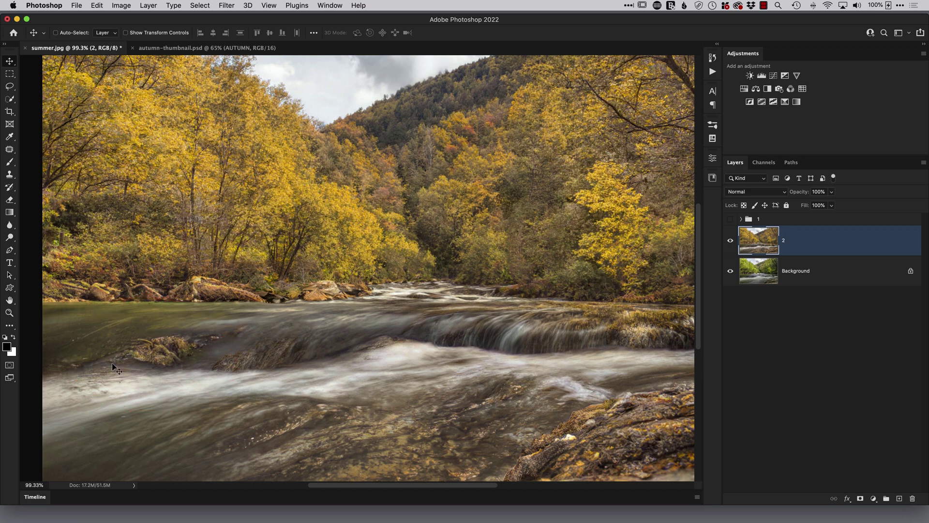
scroll(473, 348, "right", 10)
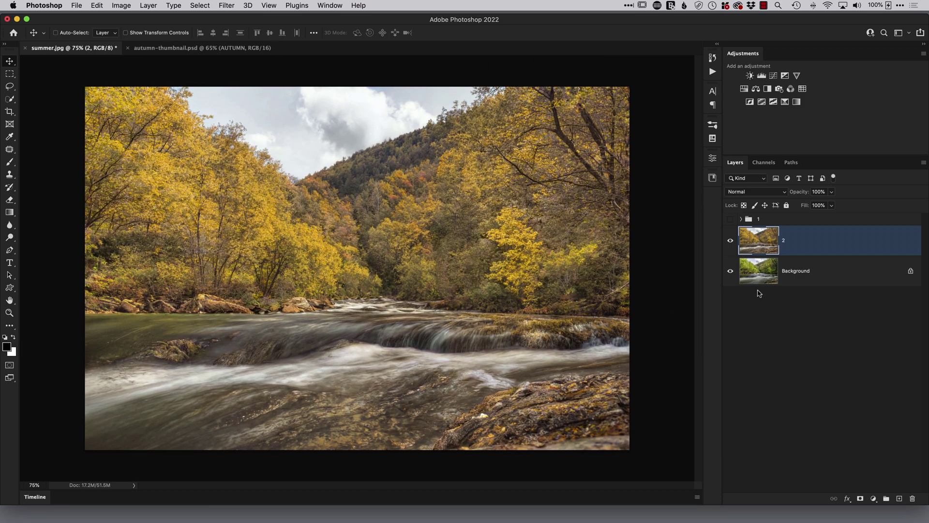
left_click(731, 244)
left_click(731, 244)
left_click(731, 243)
left_click(731, 243)
left_click(731, 244)
left_click(731, 244)
left_click(730, 243)
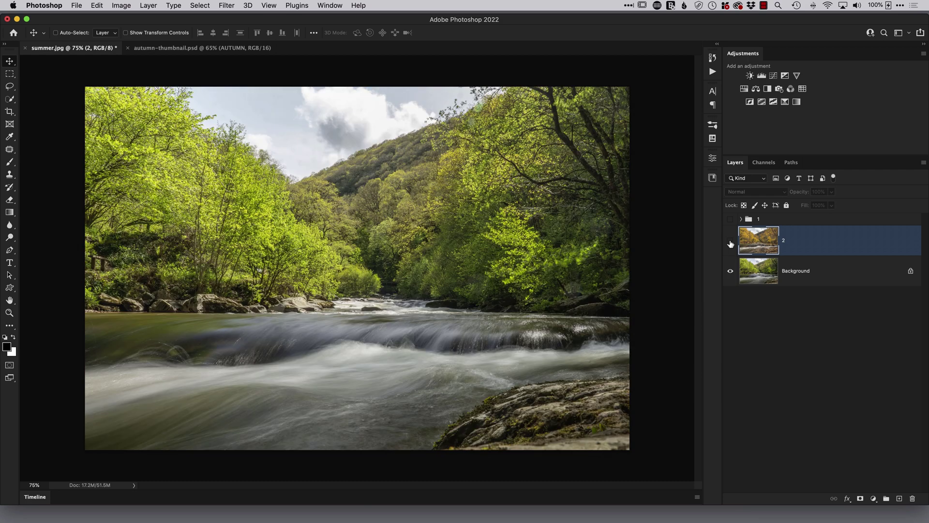
left_click(730, 244)
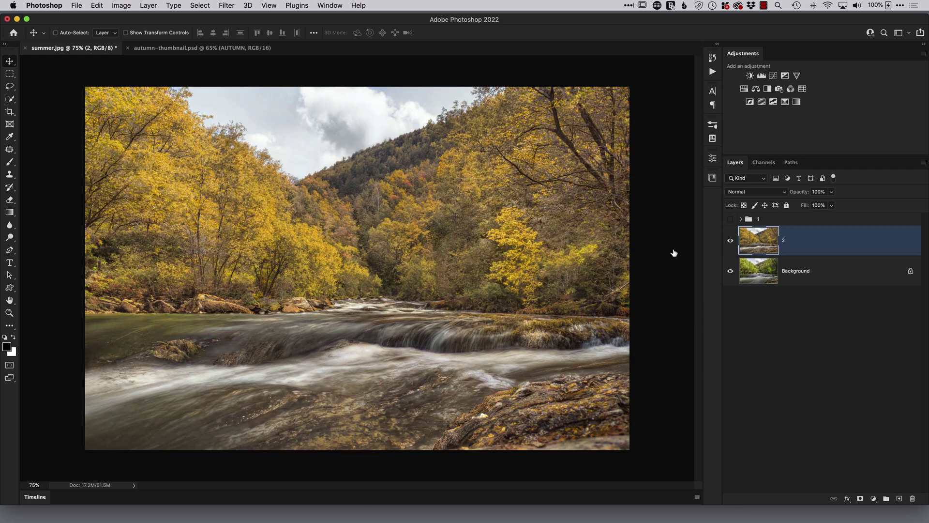
- Compare layer 2 with the summer photo a few more times, finally leaving layer 2 hidden
left_click(731, 242)
left_click(731, 242)
left_click(731, 242)
left_click(731, 242)
left_click(730, 242)
left_click(731, 242)
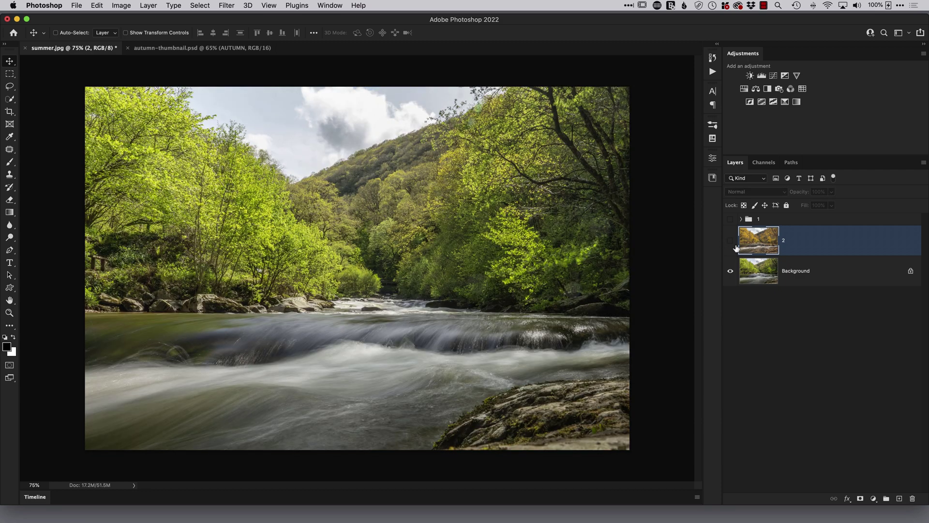
- Make group 1 visible to show the orange Hue/Saturation autumn version with soft glow
left_click(731, 221)
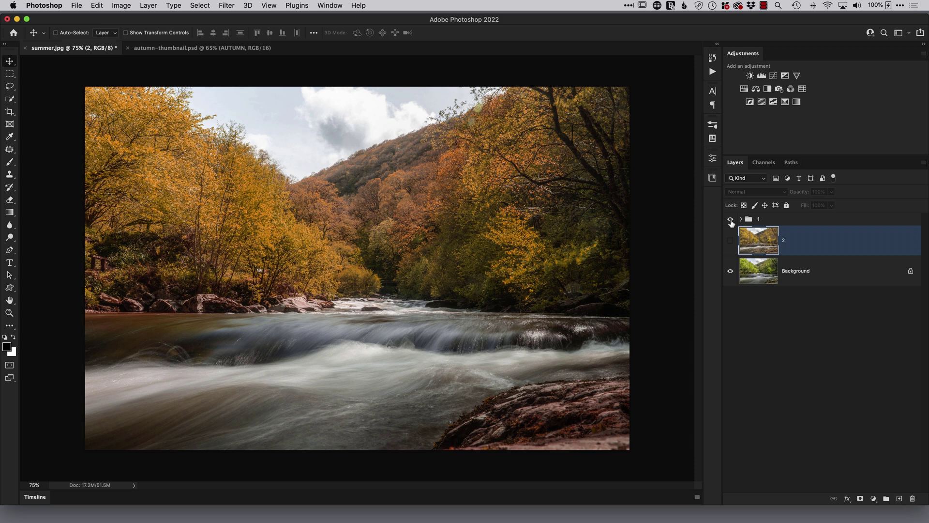